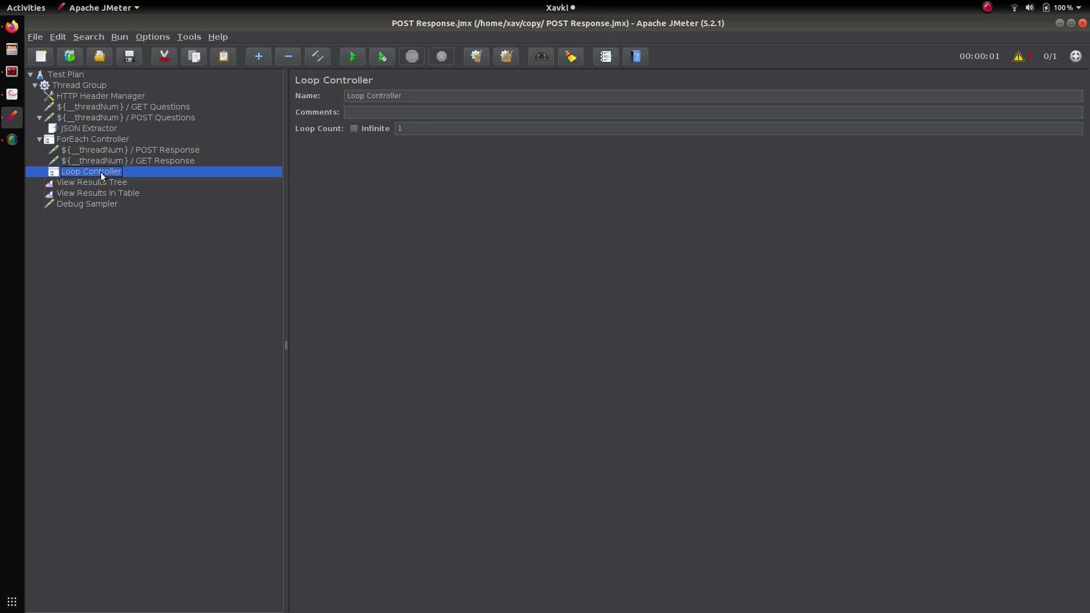
# Nest the POST Response and GET Response requests inside the Loop Controller under the ForEach Controller.
pyautogui.moveTo(101, 172); pyautogui.dragTo(116, 143)
pyautogui.moveTo(116, 203); pyautogui.dragTo(121, 152)
pyautogui.click(181, 204)
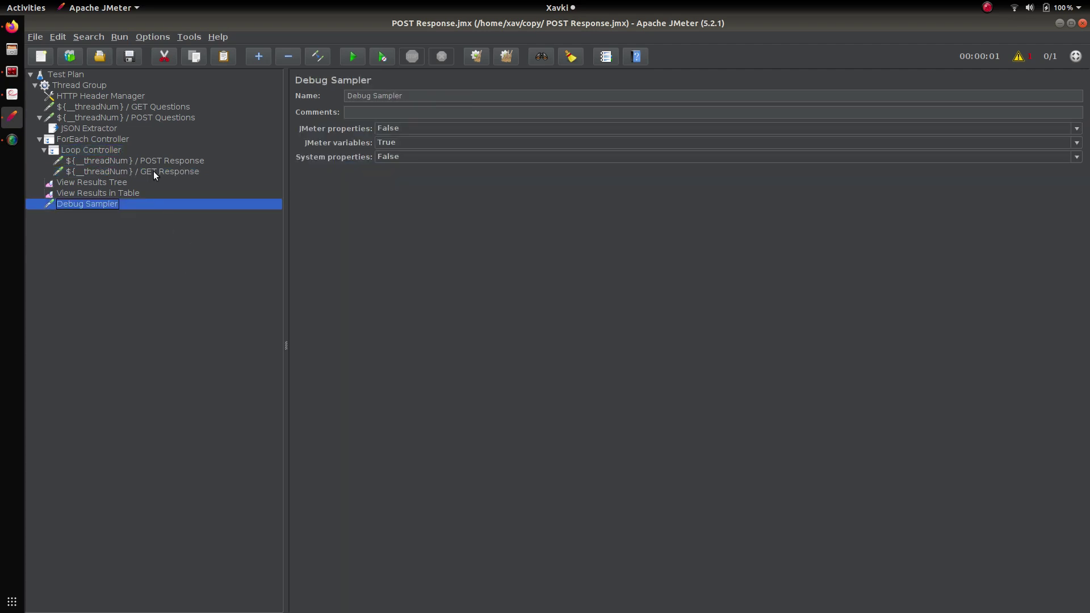
# Set the Loop Controller's loop count to 3.
pyautogui.click(89, 151)
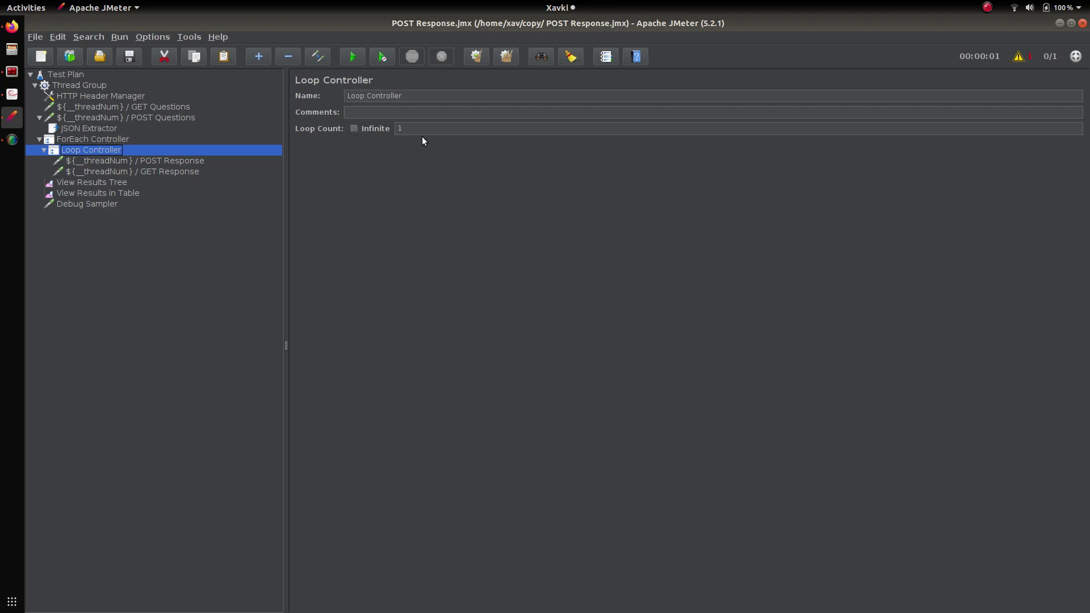
pyautogui.doubleClick(400, 128)
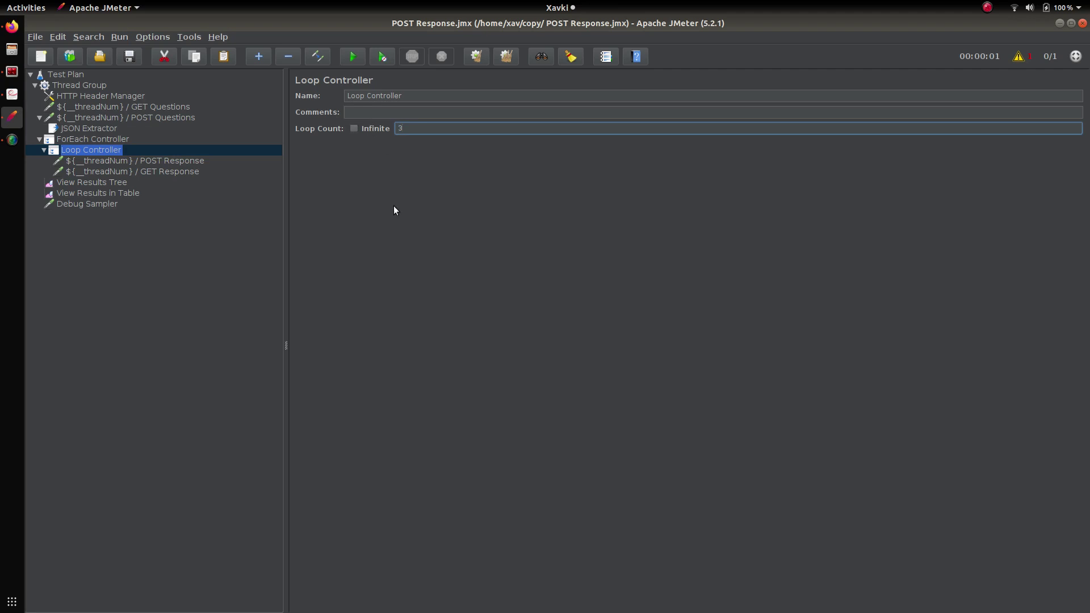
pyautogui.click(237, 267)
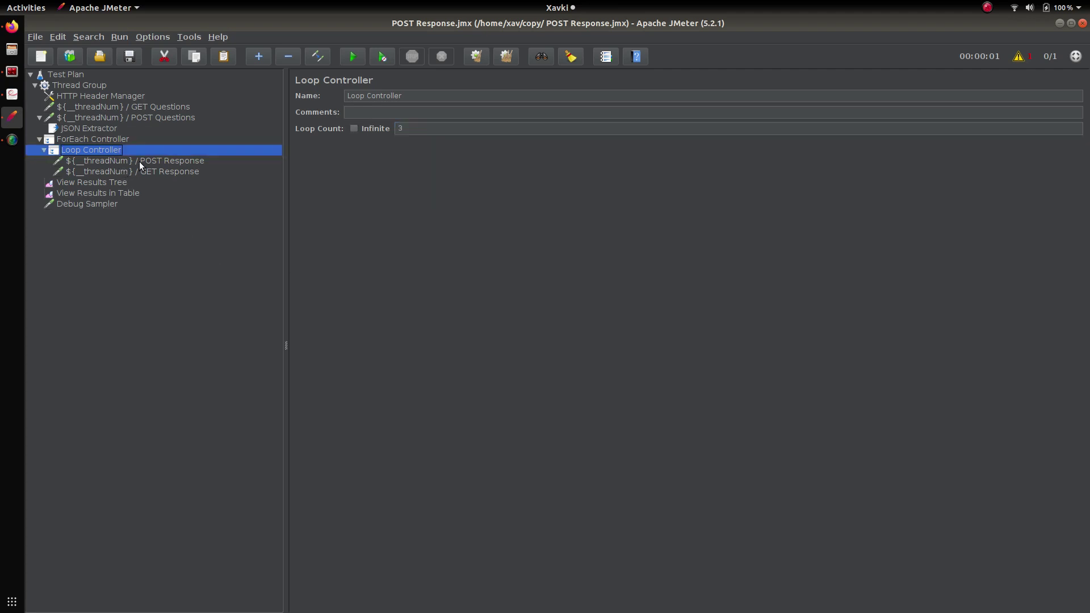
# Run the test plan with cleared results and inspect each POST Response sample in the results tree.
pyautogui.click(505, 57)
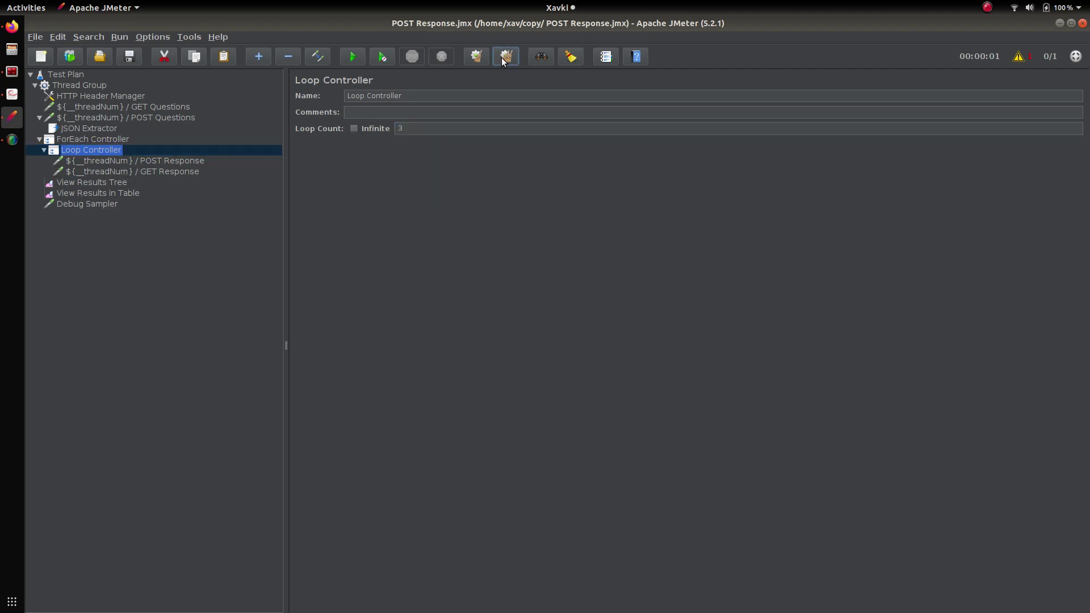
pyautogui.click(353, 59)
pyautogui.click(115, 185)
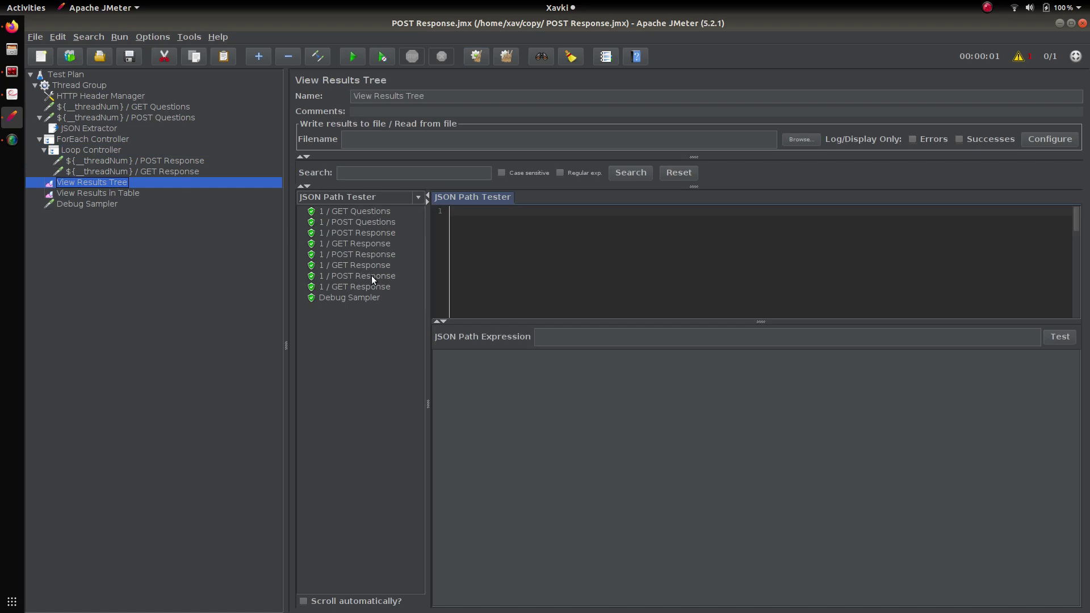
pyautogui.click(373, 255)
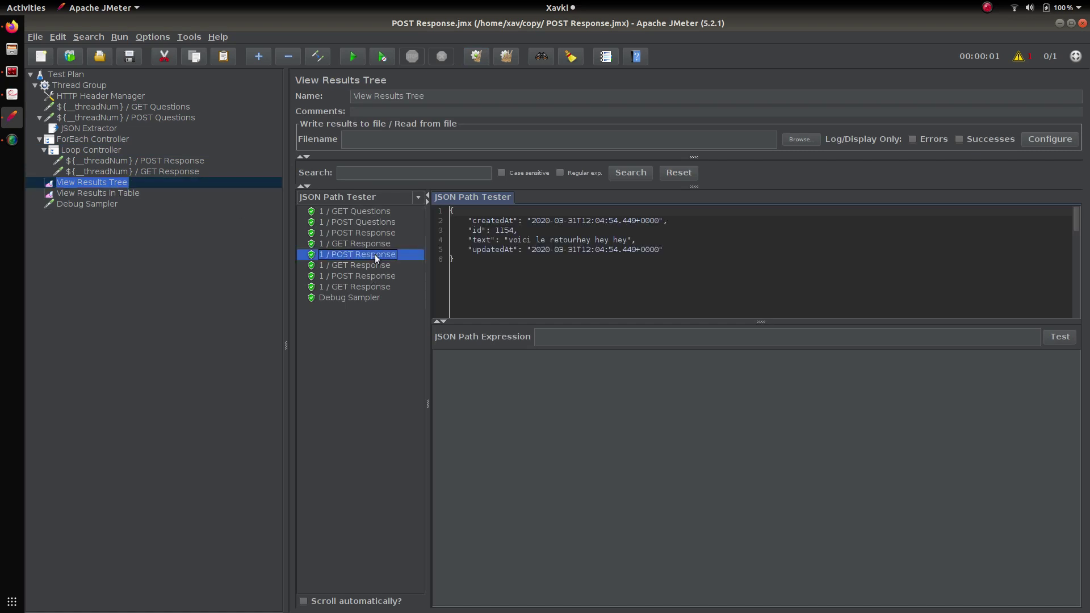
pyautogui.click(376, 235)
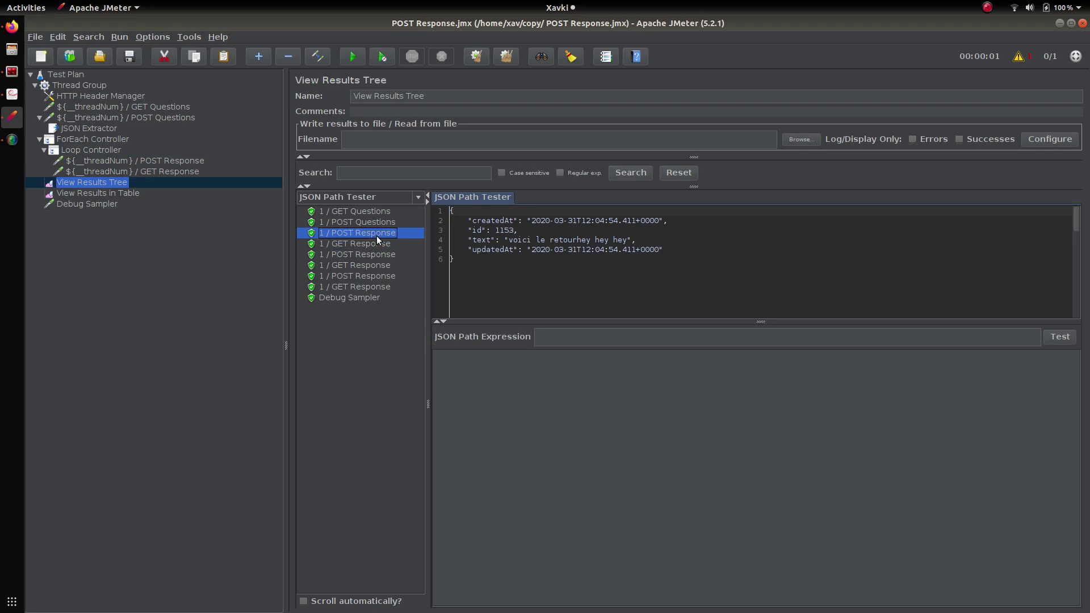
pyautogui.click(376, 257)
pyautogui.click(382, 276)
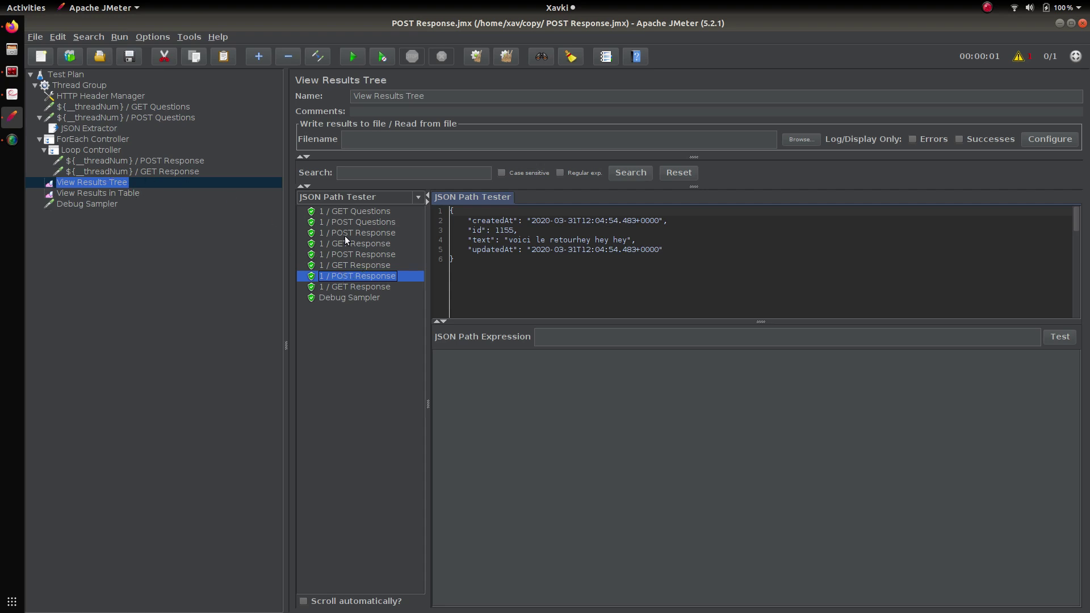
# Add a Counter config element to the Loop Controller and place it before the POST Response request.
pyautogui.click(97, 152)
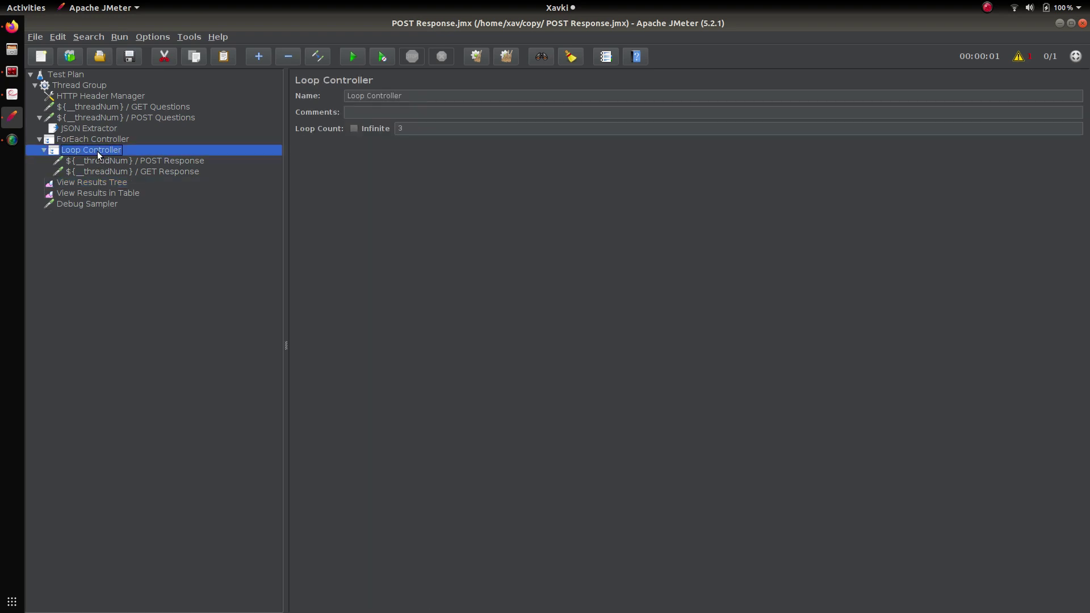
pyautogui.rightClick(97, 151)
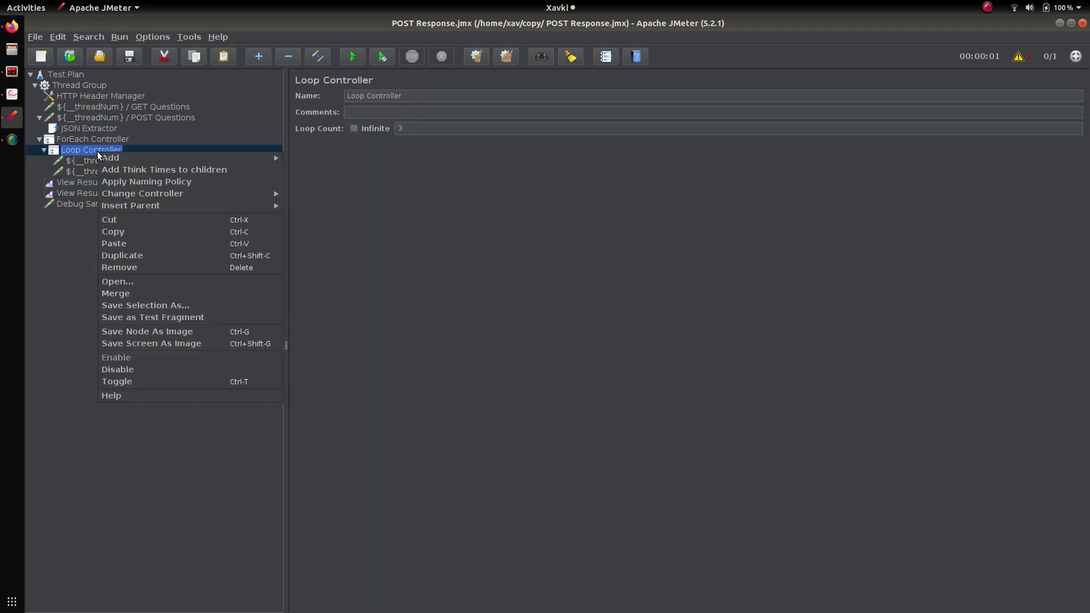
pyautogui.moveTo(148, 156)
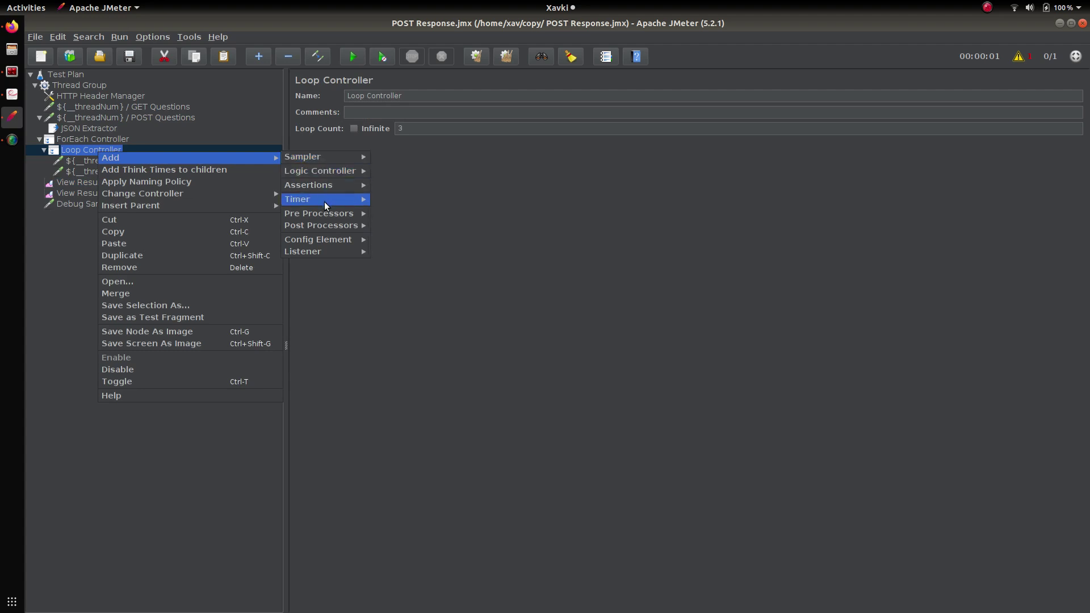
pyautogui.moveTo(335, 238)
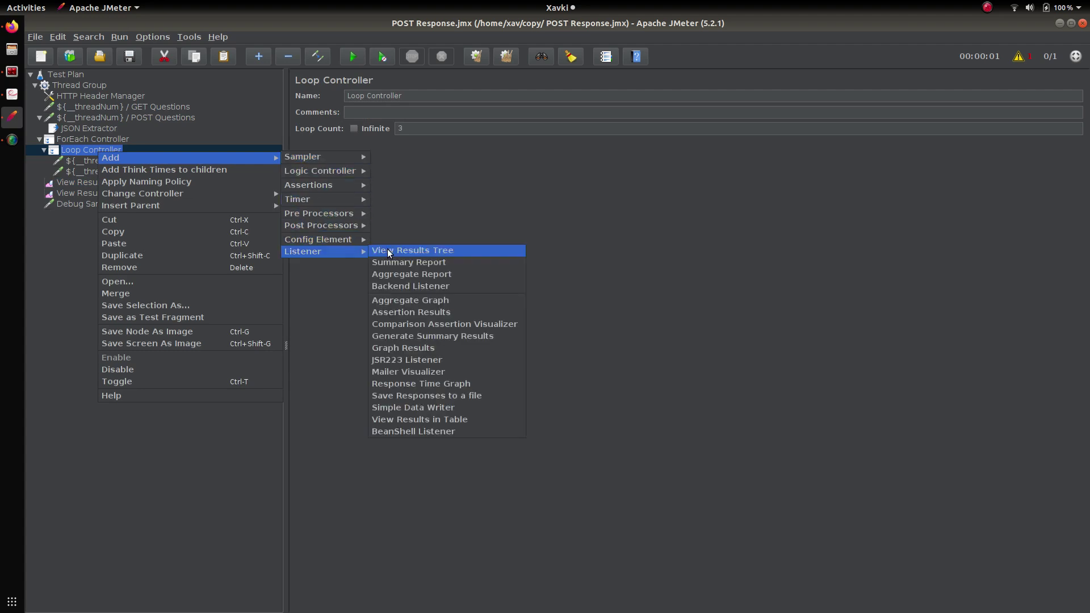
pyautogui.click(400, 312)
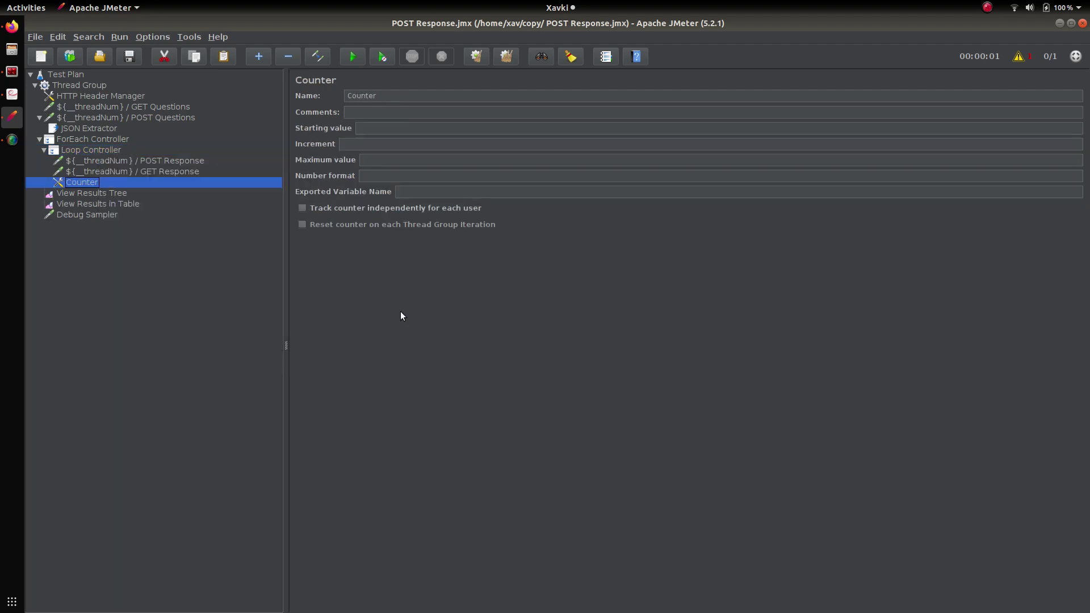
pyautogui.moveTo(96, 184); pyautogui.dragTo(120, 159)
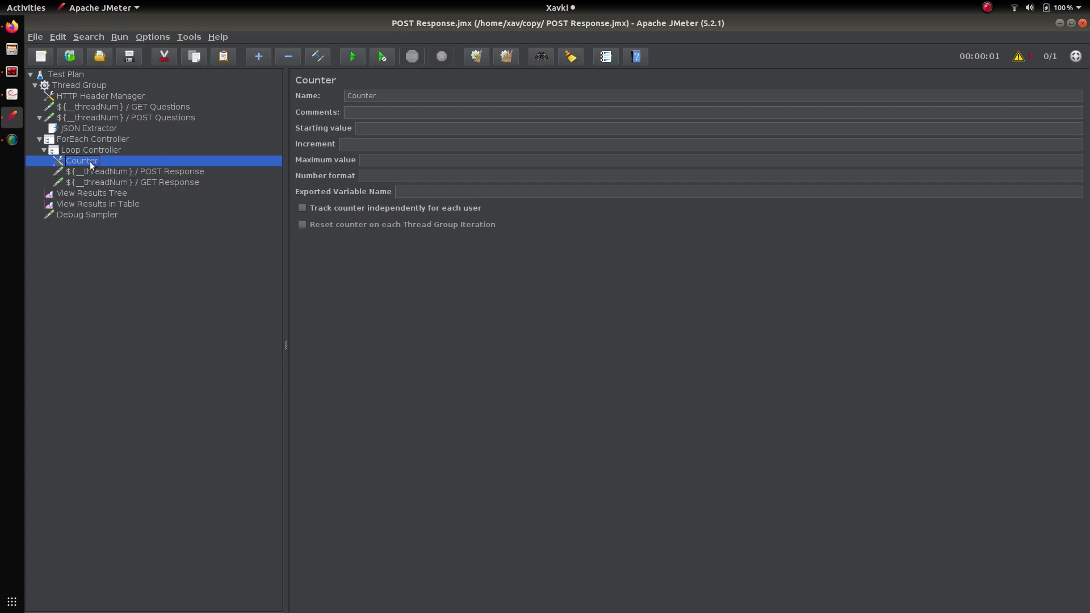
# Configure the Counter with starting value 1, increment 1 and exported variable name responseNum.
pyautogui.click(405, 129)
pyautogui.write('1')
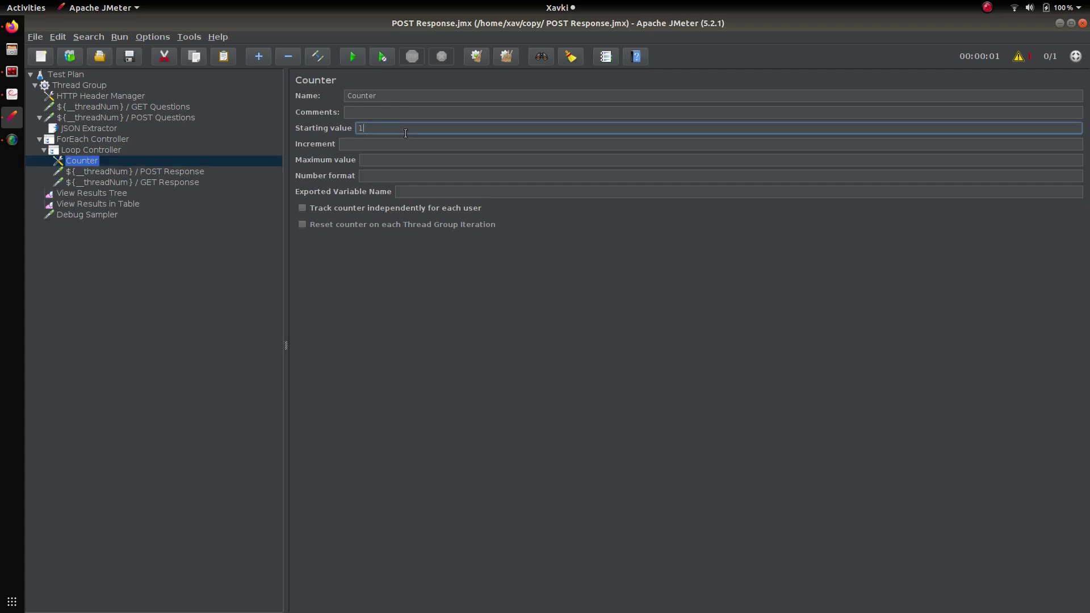
pyautogui.click(400, 149)
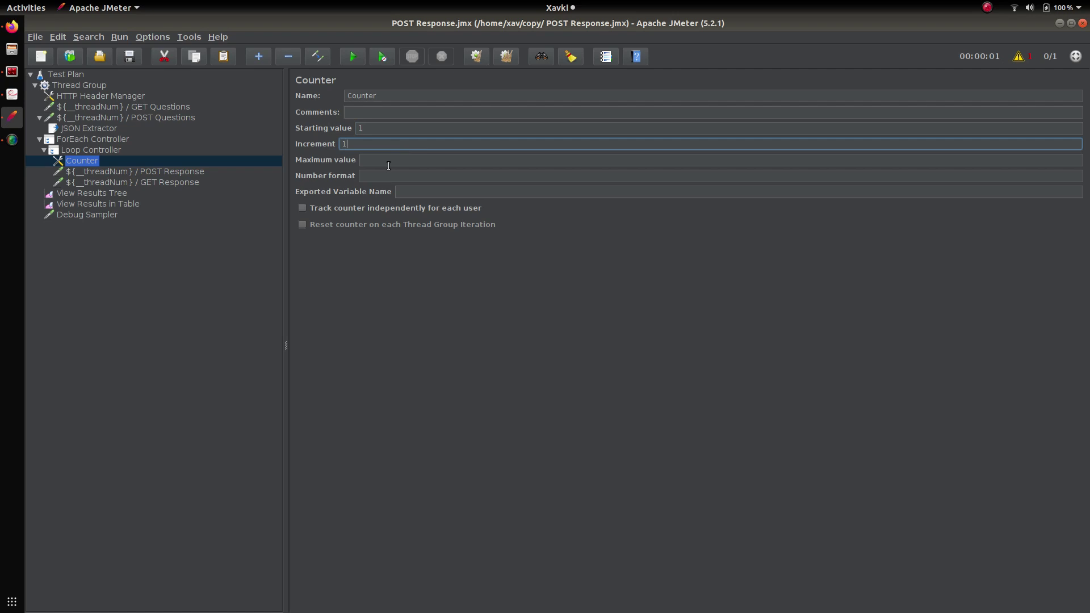
pyautogui.click(419, 194)
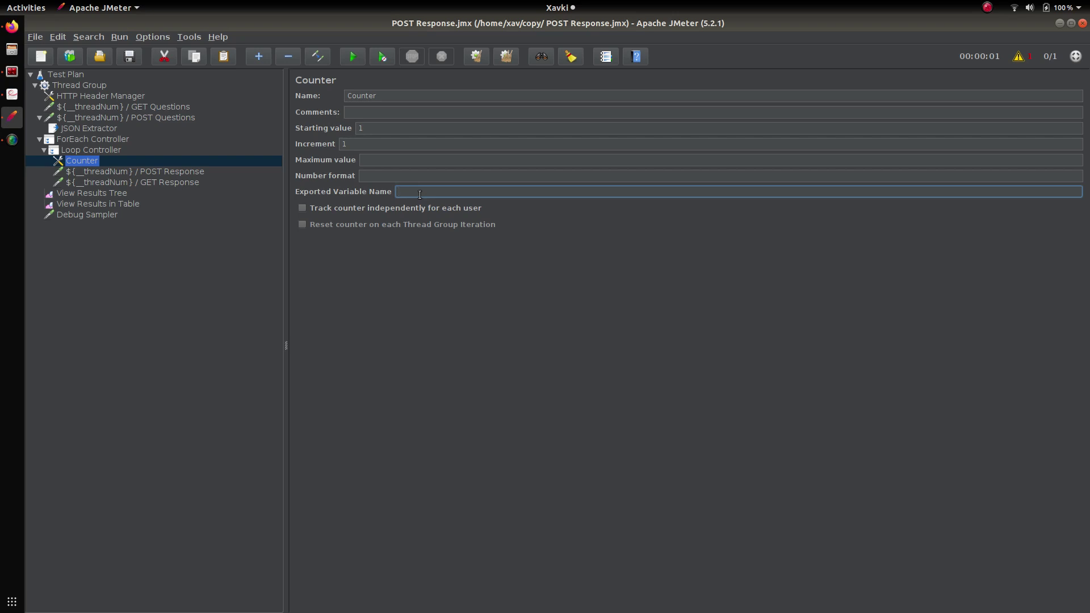
pyautogui.write('response')
pyautogui.write('se')
pyautogui.write('Num')
pyautogui.moveTo(461, 194); pyautogui.dragTo(365, 187)
# Rename the POST Response request as "${__threadNum} / ${responseNum} / POST Response" and copy the inserted counter part.
pyautogui.click(122, 174)
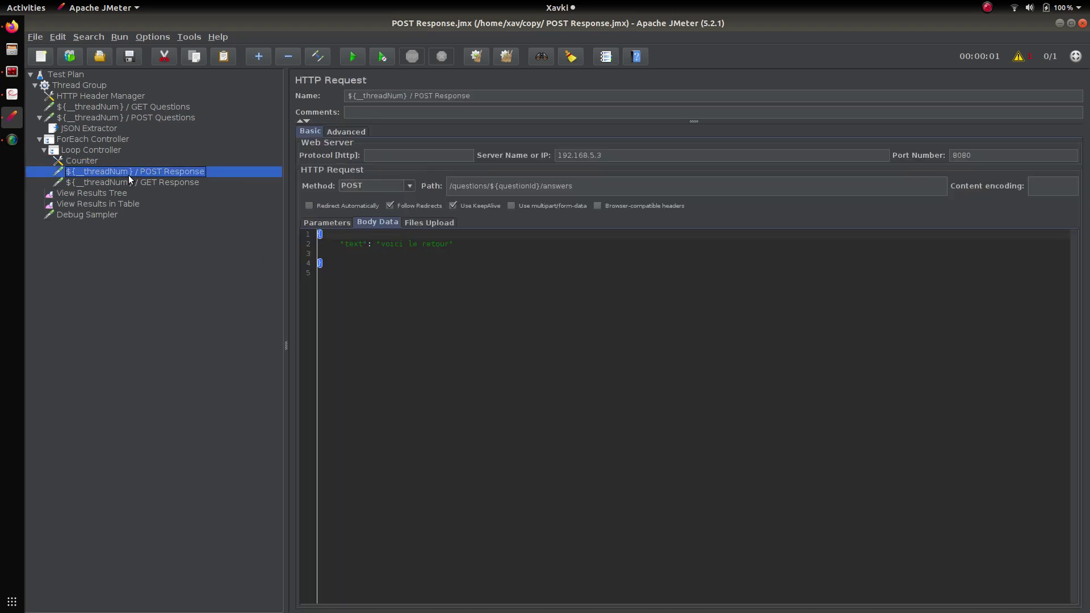
pyautogui.click(416, 96)
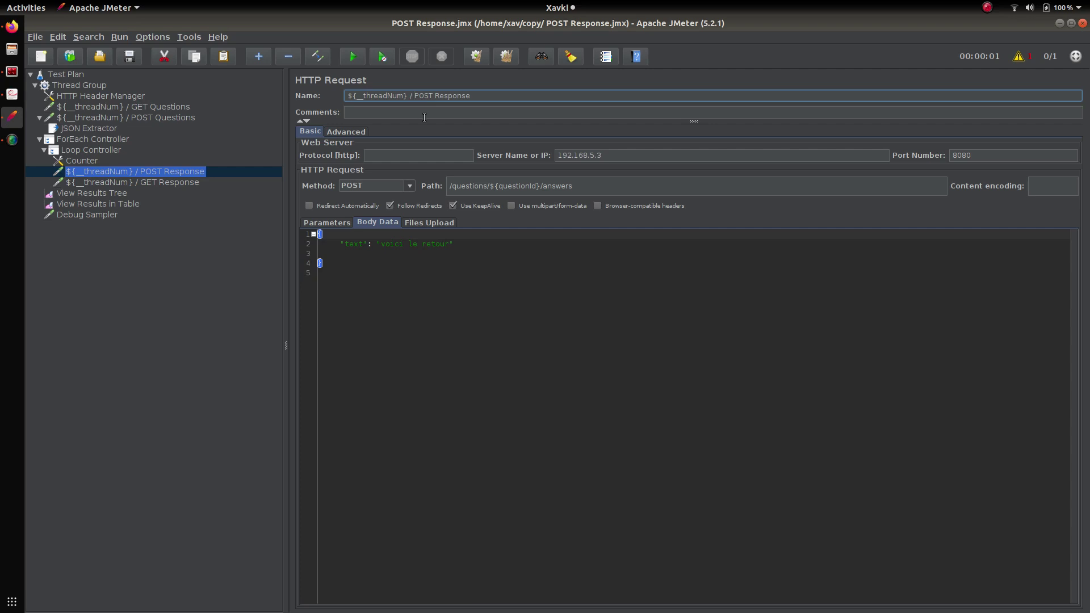
pyautogui.write('${responseNum} /')
pyautogui.moveTo(484, 95); pyautogui.dragTo(415, 95)
pyautogui.hotkey('ctrl', 'c')
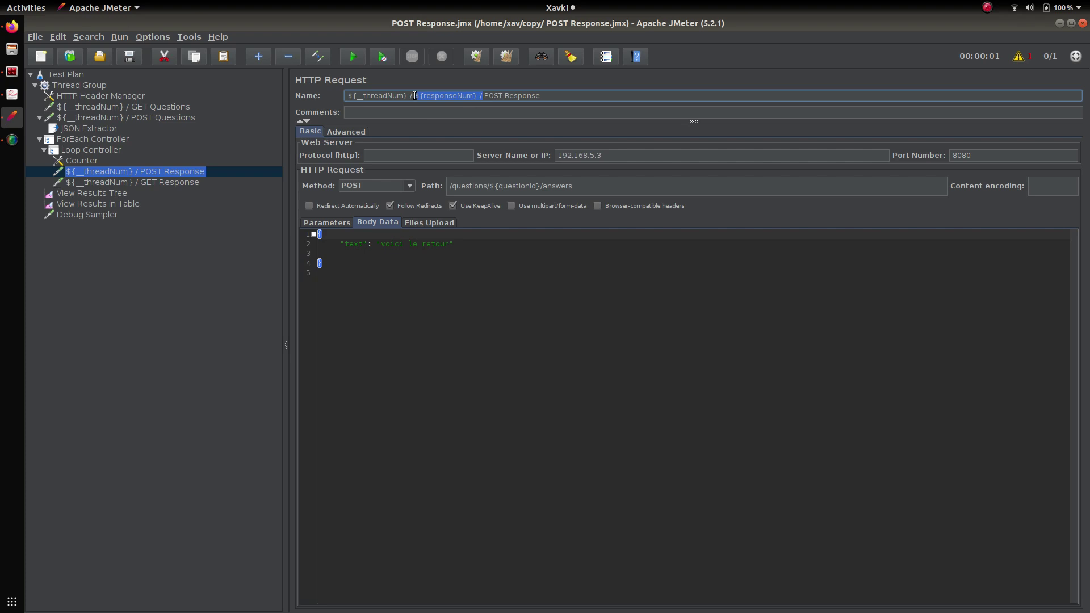
# Rename the GET Response request as "${__threadNum} / ${responseNum} / GET Response" using the copied counter part.
pyautogui.click(161, 183)
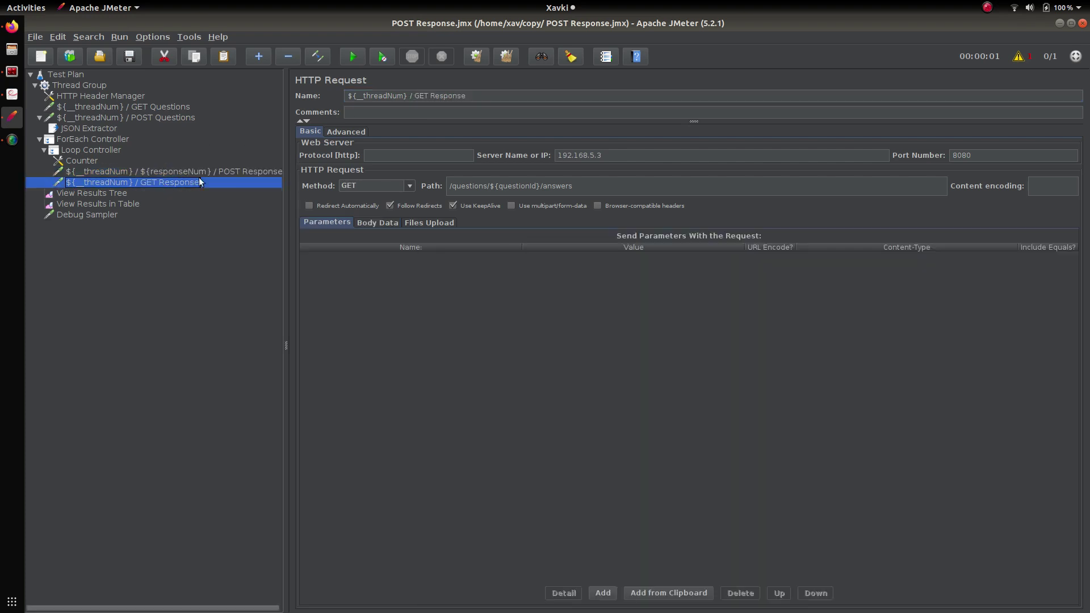
pyautogui.click(415, 95)
pyautogui.hotkey('ctrl', 'v')
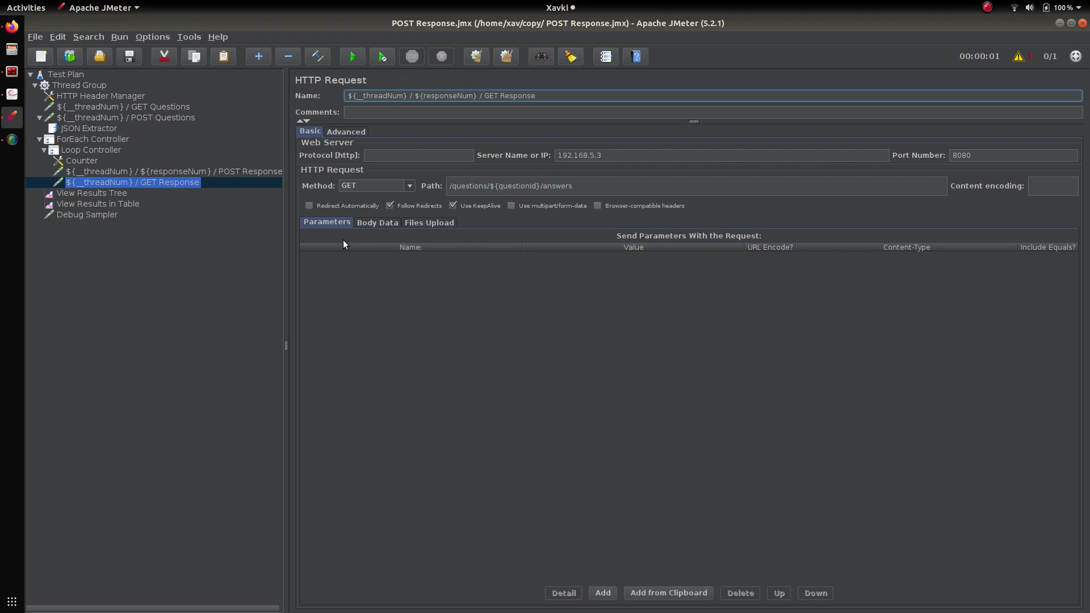
# Append ${responseNum} to the "voici le retour" text in the POST Response request's body data.
pyautogui.click(107, 172)
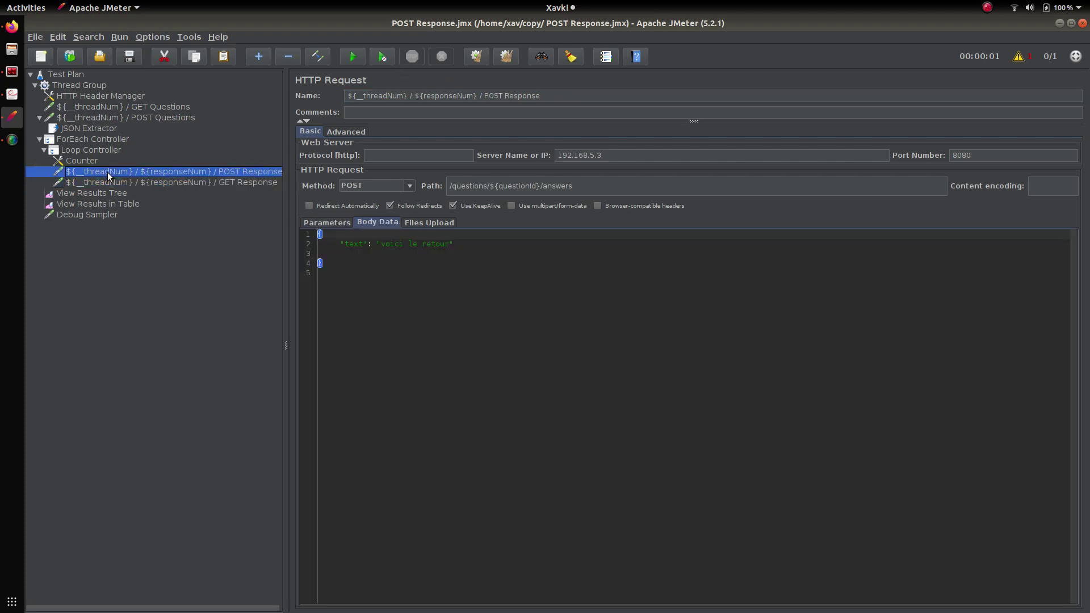
pyautogui.click(449, 243)
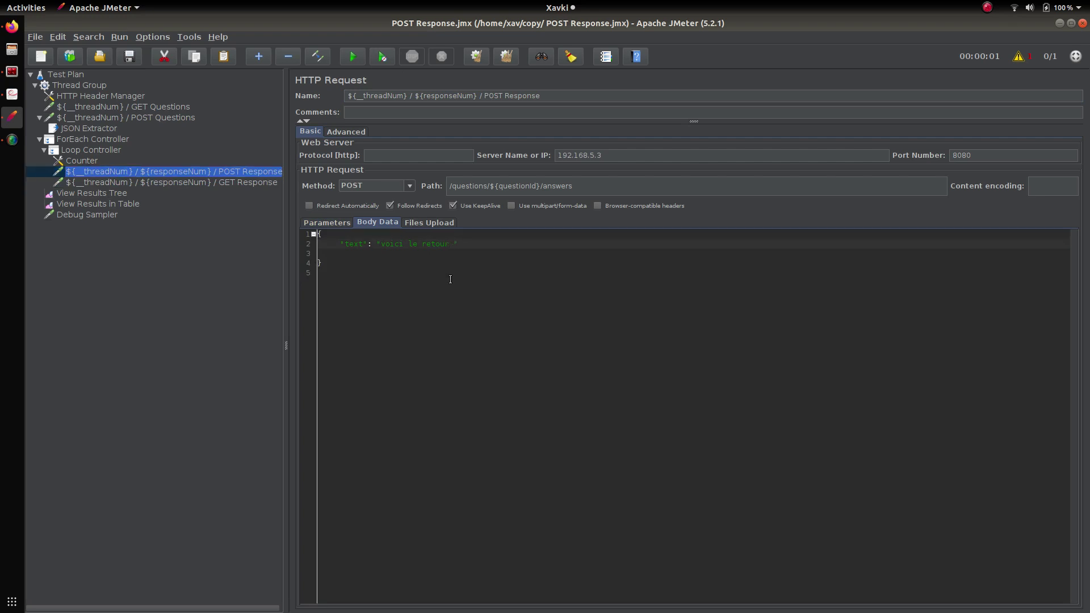
pyautogui.write('${responseNum}')
pyautogui.click(158, 162)
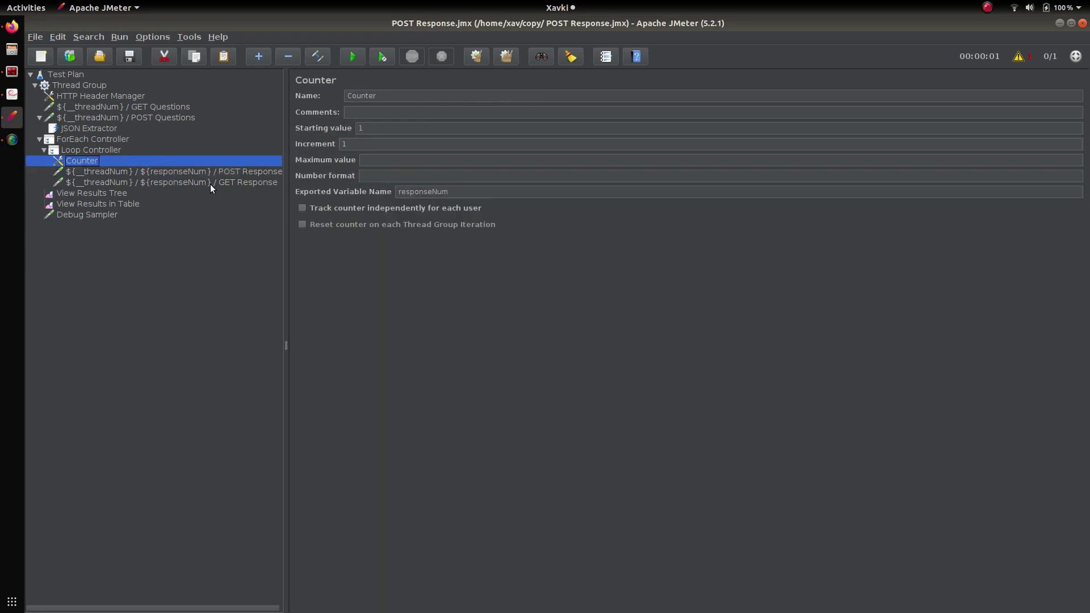
# Rerun the test plan with cleared results and inspect the full response of the third GET Response sample.
pyautogui.click(506, 57)
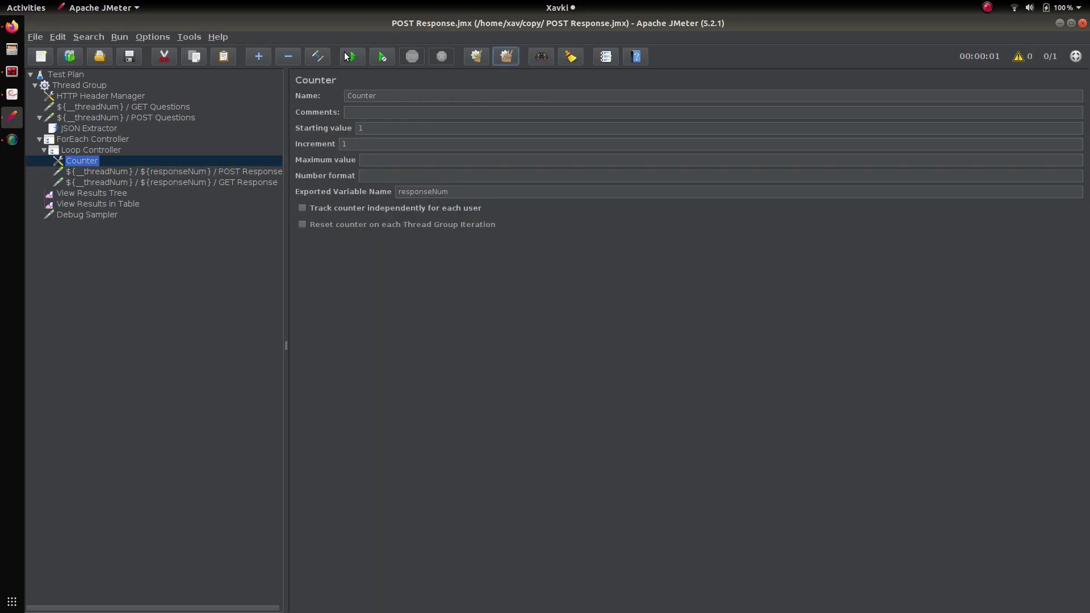
pyautogui.hotkey('shift', 'Tab')
pyautogui.click(81, 193)
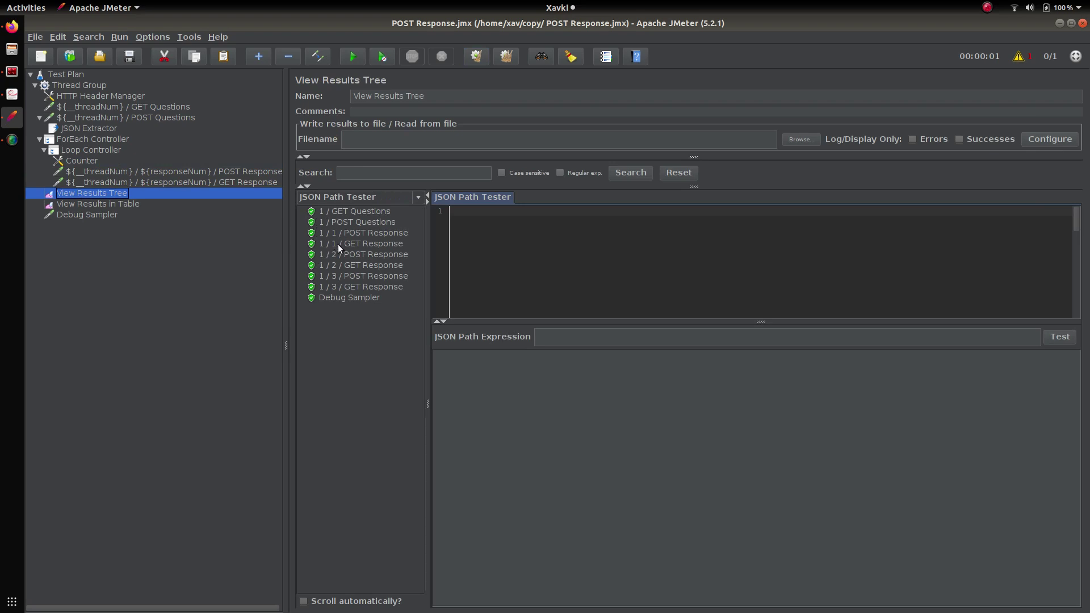
pyautogui.click(350, 287)
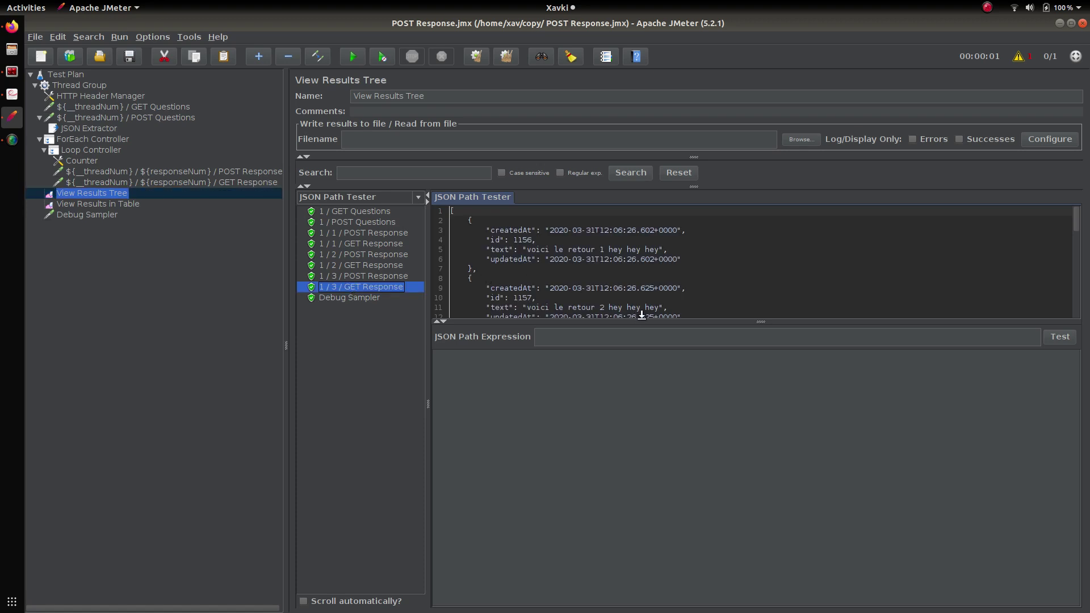
pyautogui.moveTo(641, 316); pyautogui.dragTo(656, 422)
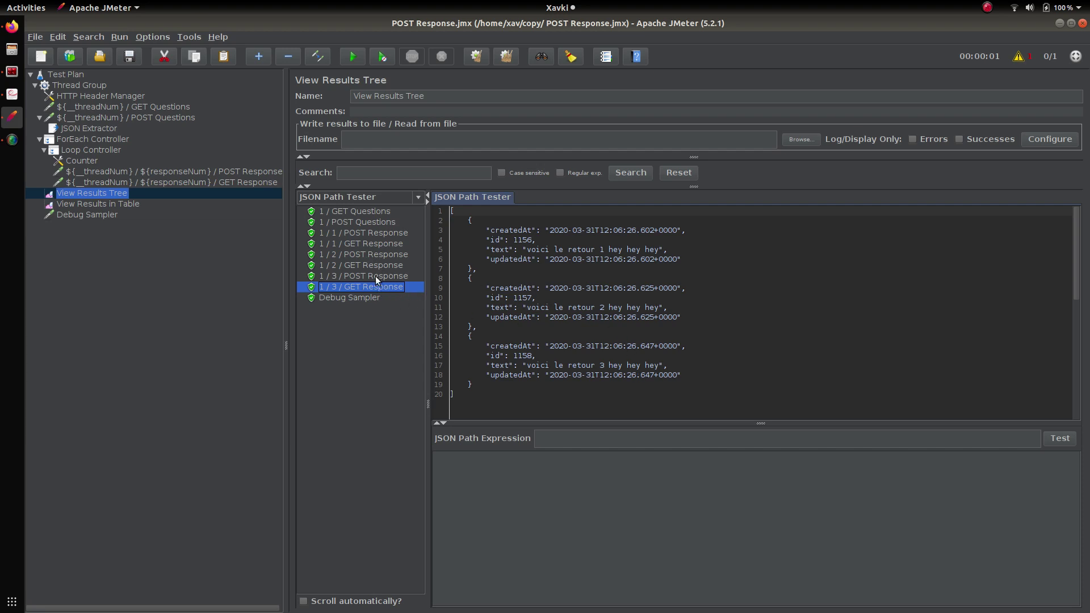
# Move the GET Response request out of both controllers to directly under the Thread Group, and clear all previous results.
pyautogui.click(101, 183)
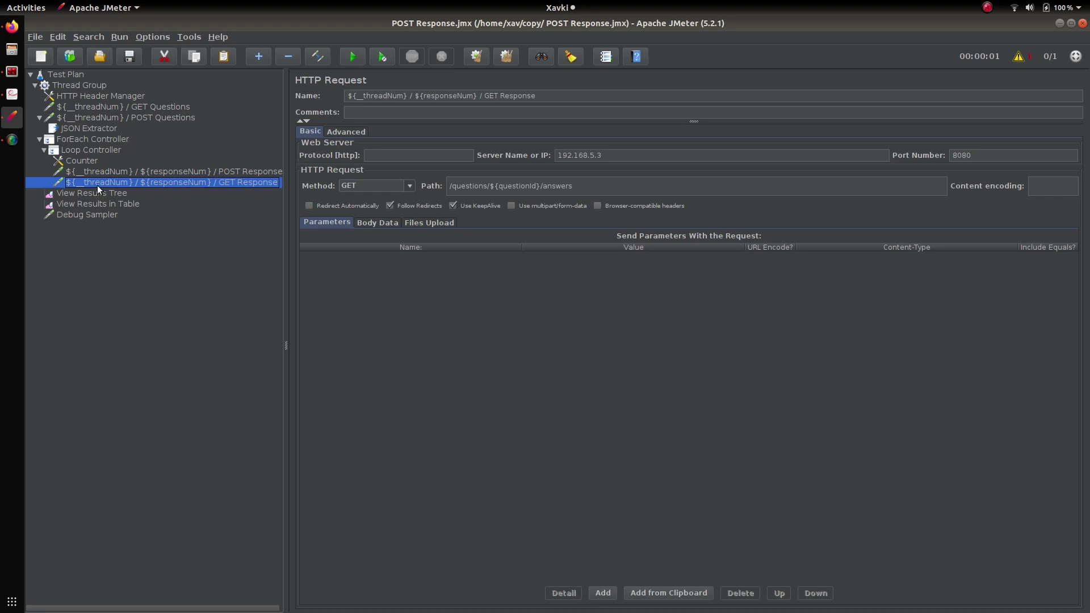
pyautogui.moveTo(58, 188)
pyautogui.mouseDown()
pyautogui.moveTo(46, 188)
pyautogui.moveTo(96, 185)
pyautogui.moveTo(67, 192)
pyautogui.mouseUp()
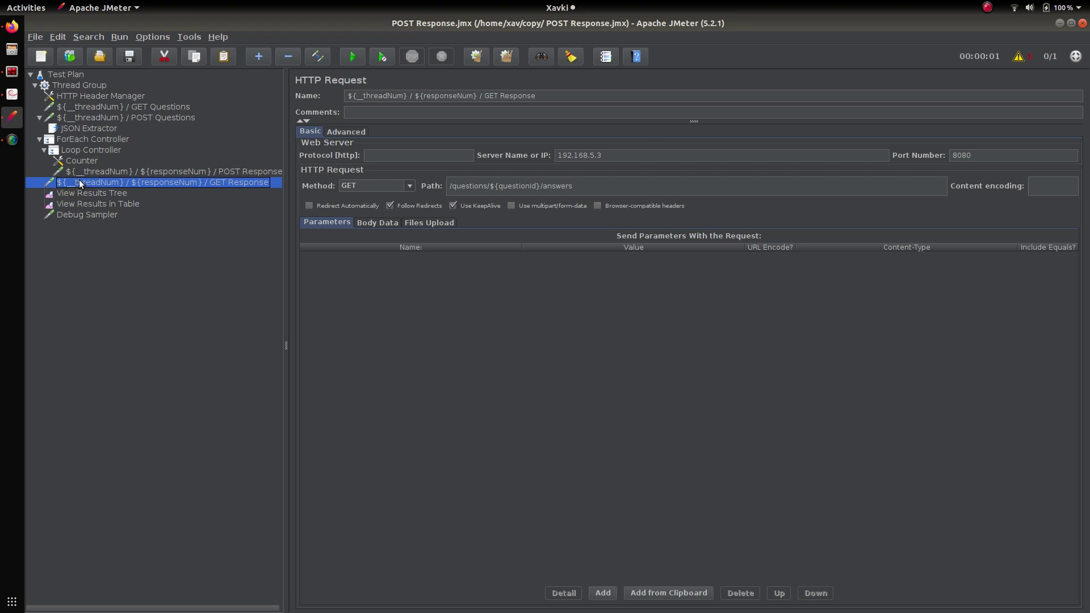
pyautogui.click(502, 59)
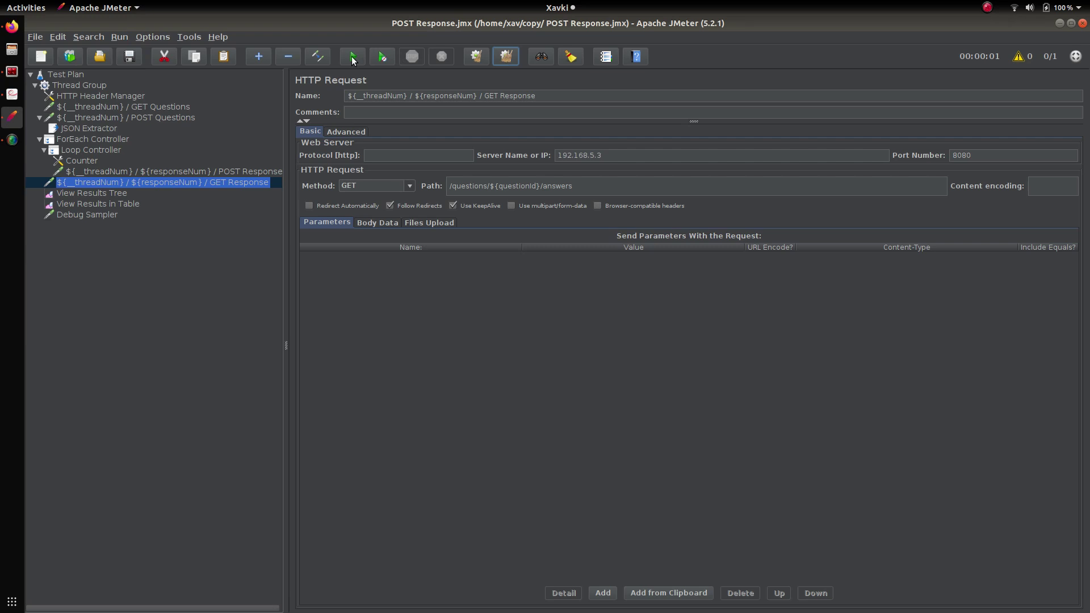
# Remove the counter variable from the GET Response request's name, leaving "${__threadNum} / GET Response".
pyautogui.click(482, 99)
pyautogui.press('BackSpace')
pyautogui.press('BackSpace')
pyautogui.press('BackSpace')
pyautogui.press('BackSpace')
pyautogui.press('BackSpace')
pyautogui.press('BackSpace')
pyautogui.press('BackSpace')
pyautogui.press('BackSpace')
pyautogui.press('BackSpace')
pyautogui.press('BackSpace')
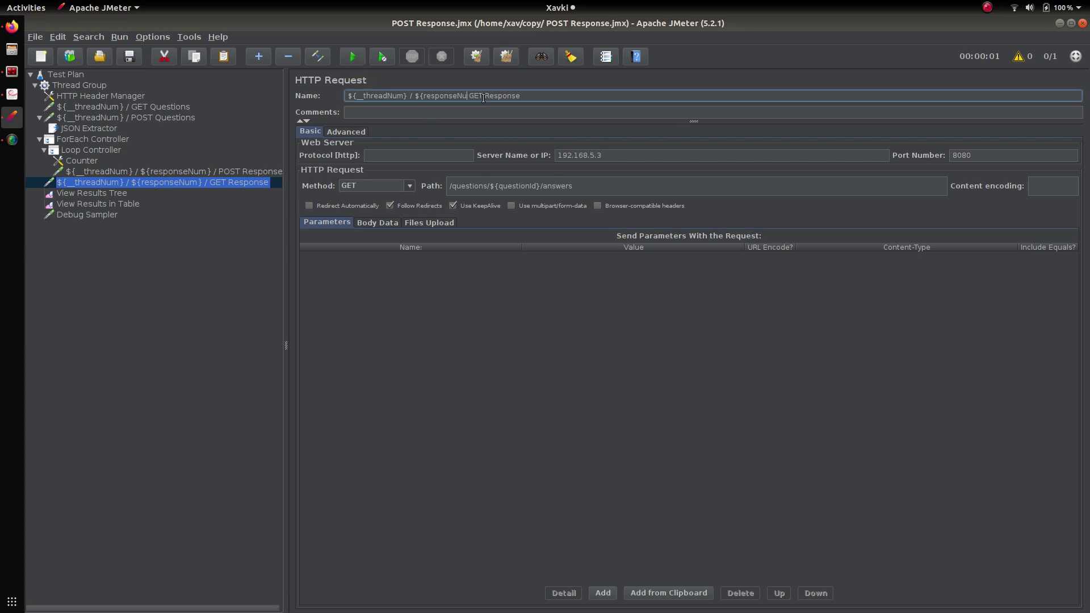
pyautogui.press('BackSpace')
pyautogui.press('BackSpace')
pyautogui.press('BackSpace')
pyautogui.press('BackSpace')
pyautogui.press('BackSpace')
pyautogui.press('BackSpace')
pyautogui.press('BackSpace')
pyautogui.moveTo(583, 185); pyautogui.dragTo(542, 186)
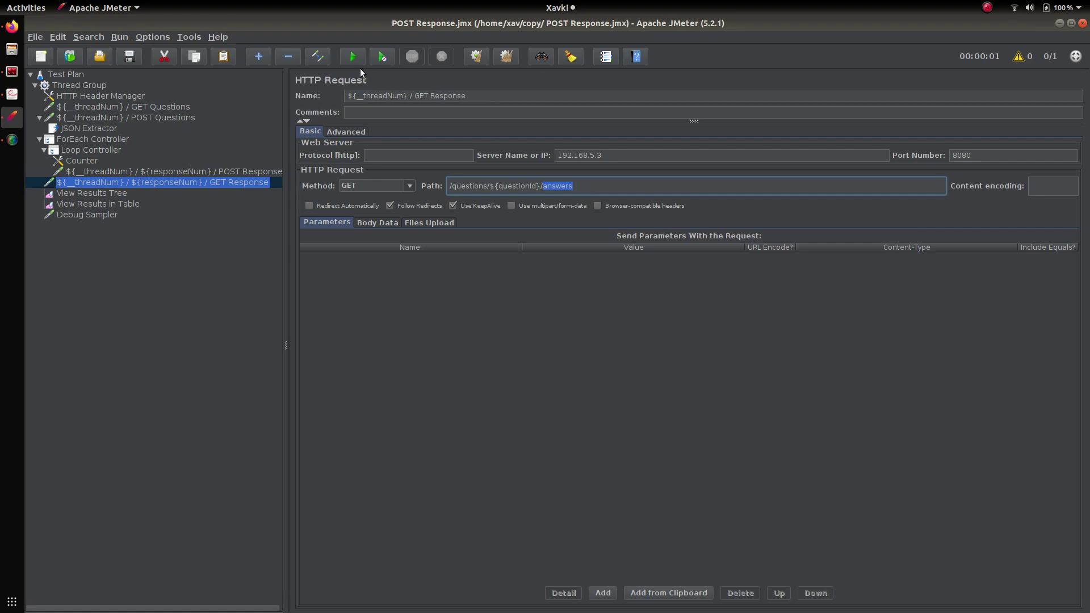
# Rerun the test plan with cleared results and inspect the GET Questions and POST Questions samples in the View Results Tree.
pyautogui.click(476, 56)
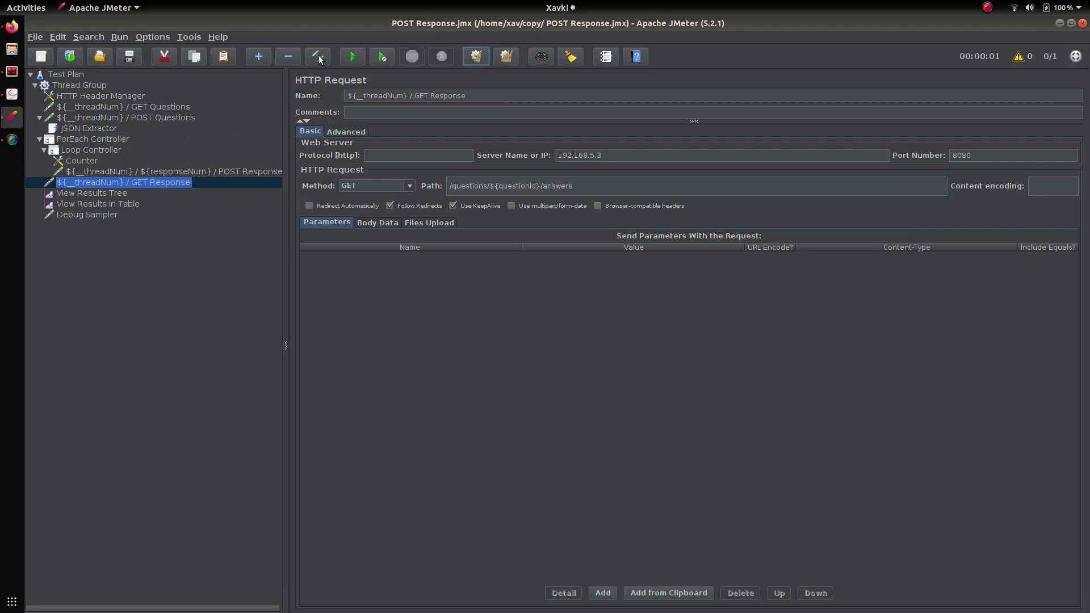
pyautogui.click(104, 193)
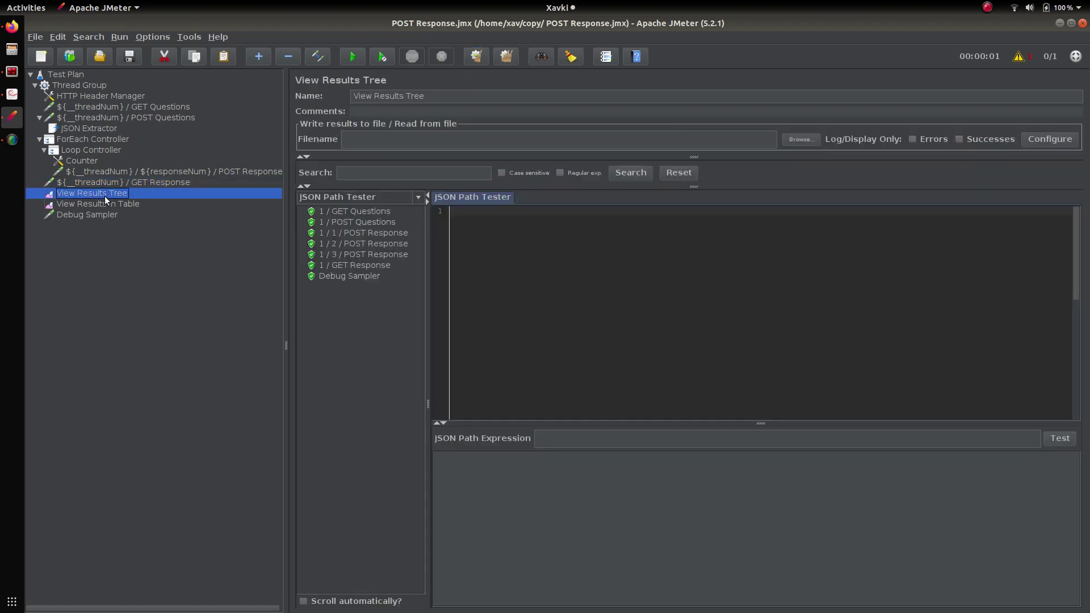
pyautogui.click(349, 212)
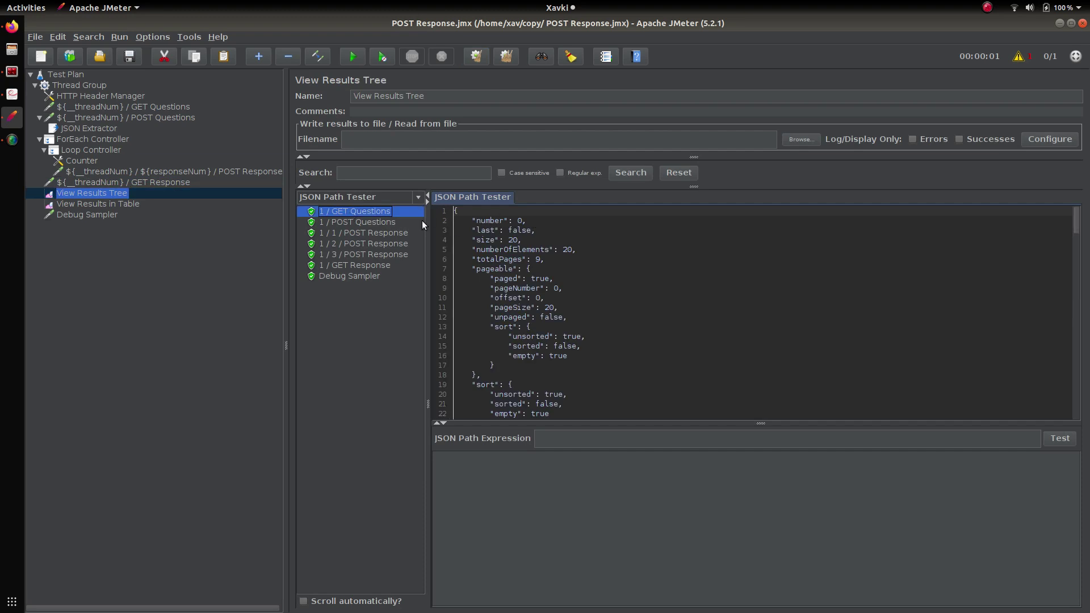
pyautogui.click(380, 222)
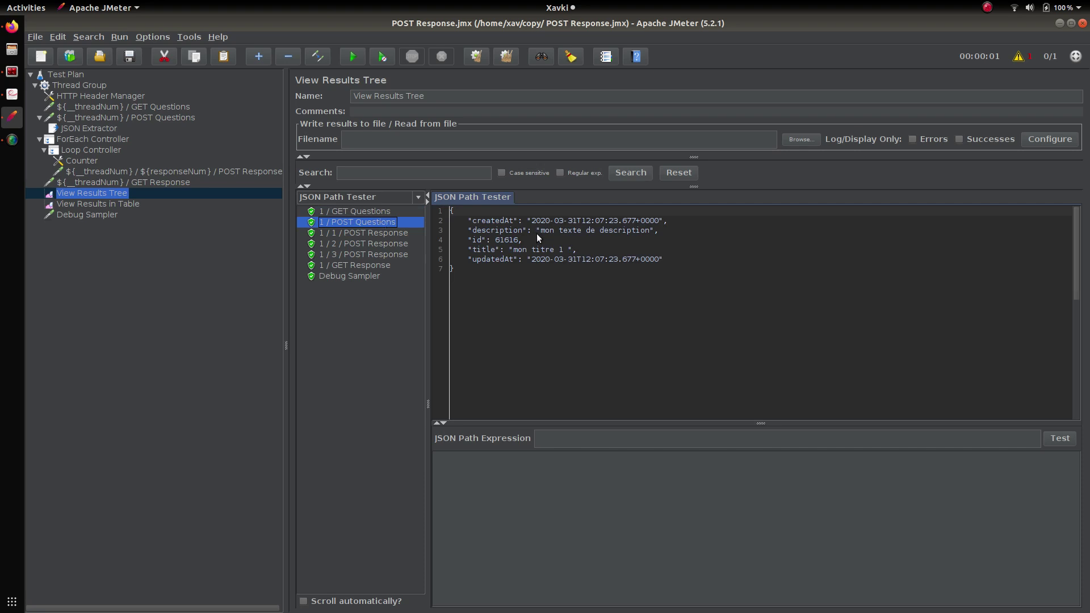
# Compare the responses of the three numbered POST Response samples, and check the answers returned by the single GET Response sample.
pyautogui.click(383, 233)
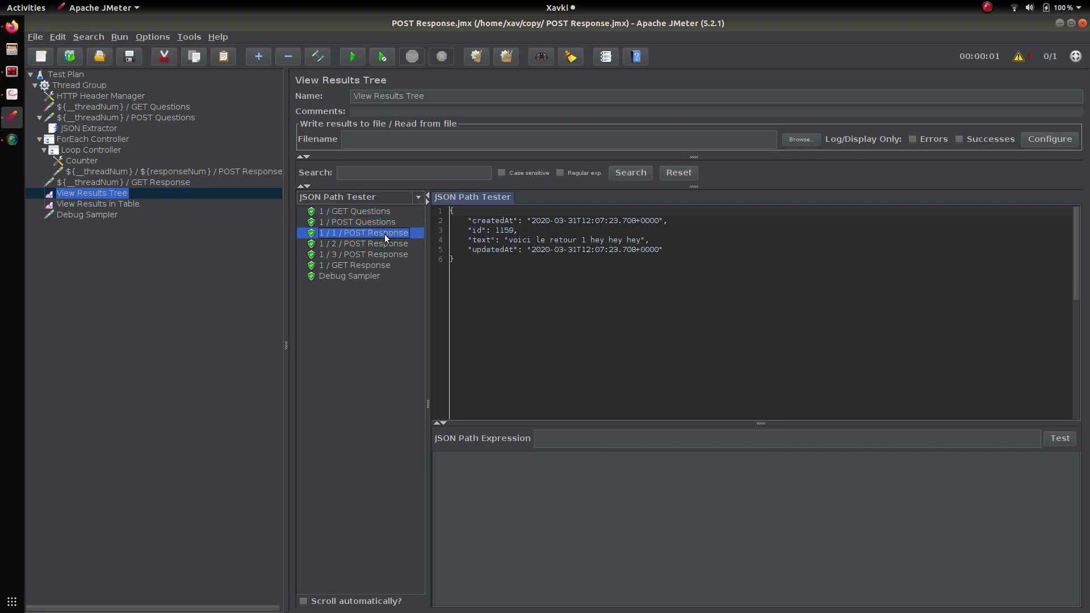
pyautogui.click(388, 244)
pyautogui.click(391, 254)
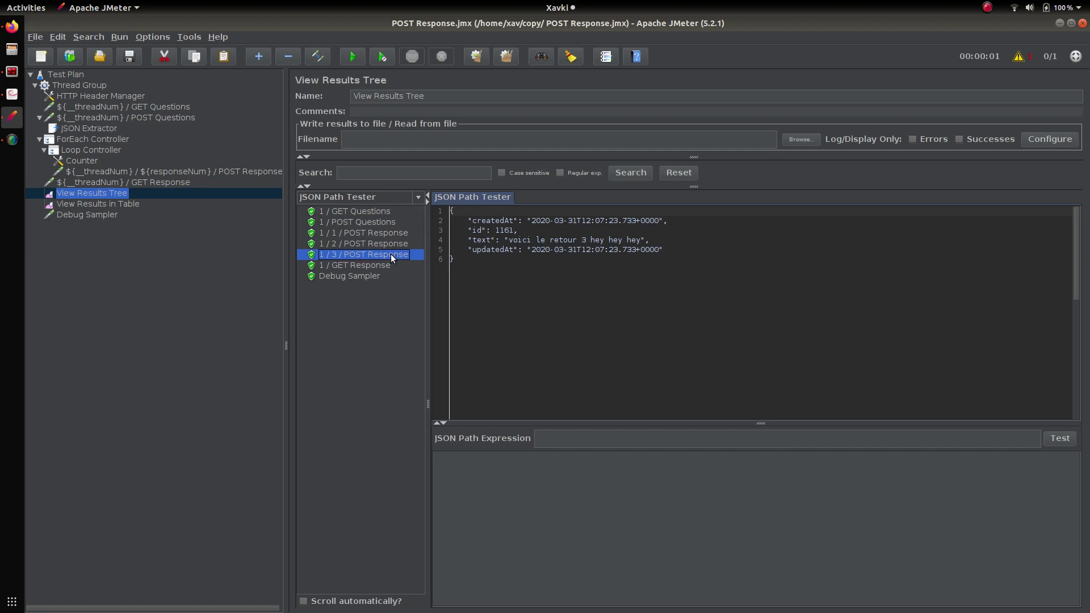
pyautogui.click(386, 234)
pyautogui.click(387, 243)
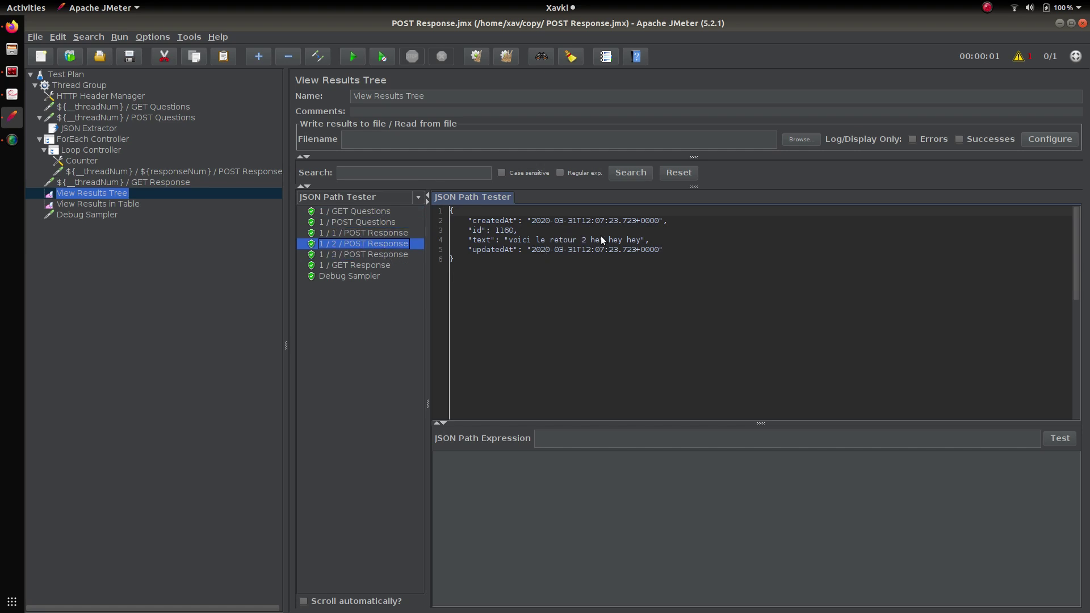
pyautogui.click(376, 265)
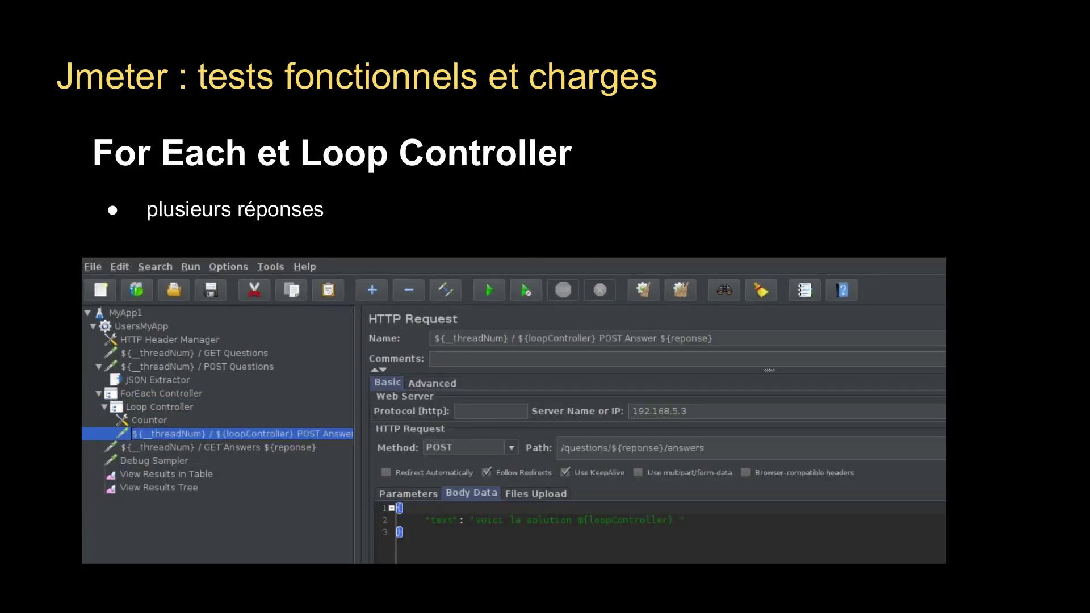
pyautogui.press('Right')
pyautogui.press('Left')
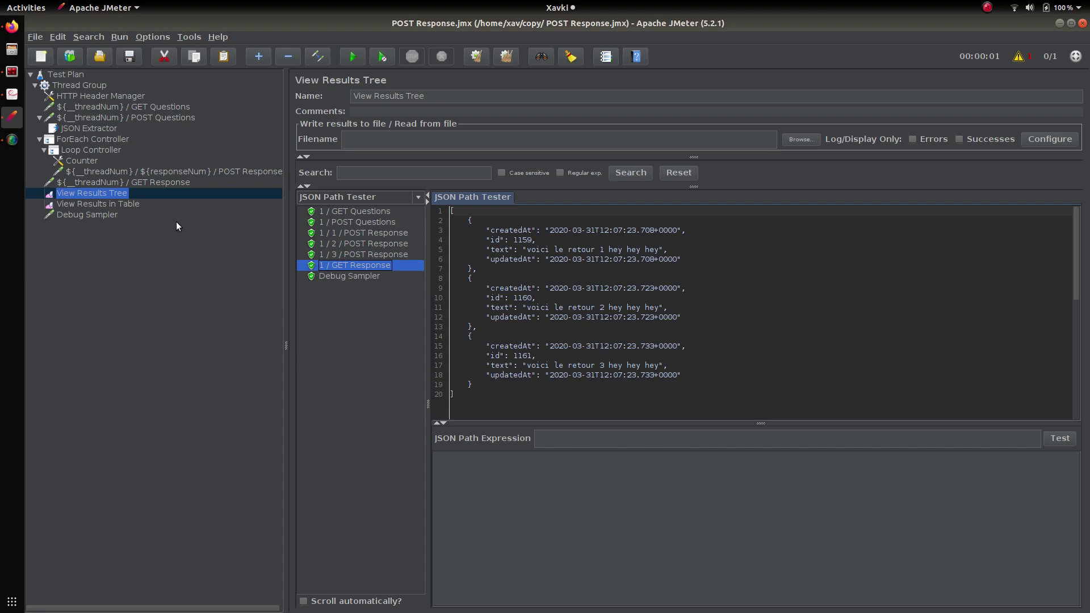
pyautogui.click(12, 139)
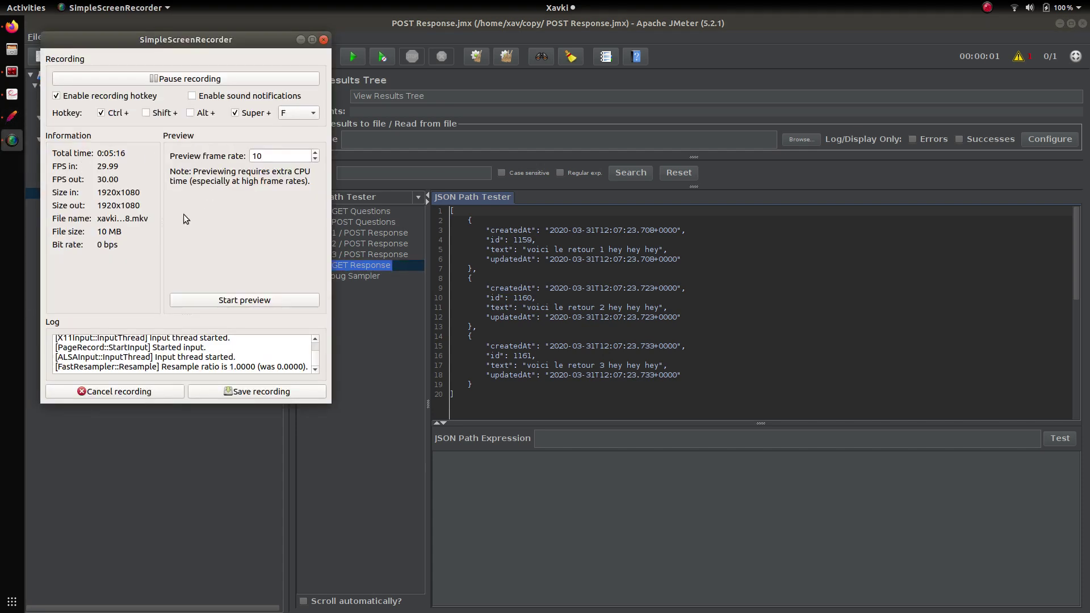